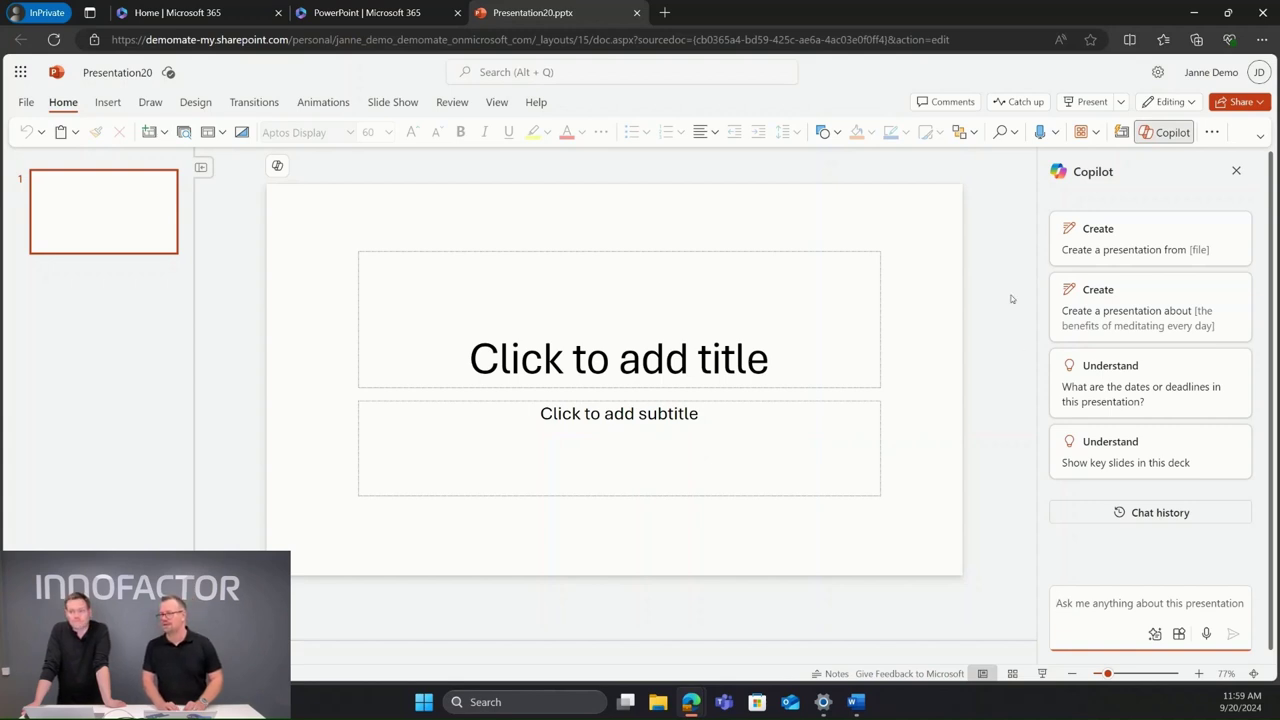
Start a Copilot 'Create a presentation from' request and attach Kakkutehdas ympäristöraportti 2024.docx
left_click(1132, 251)
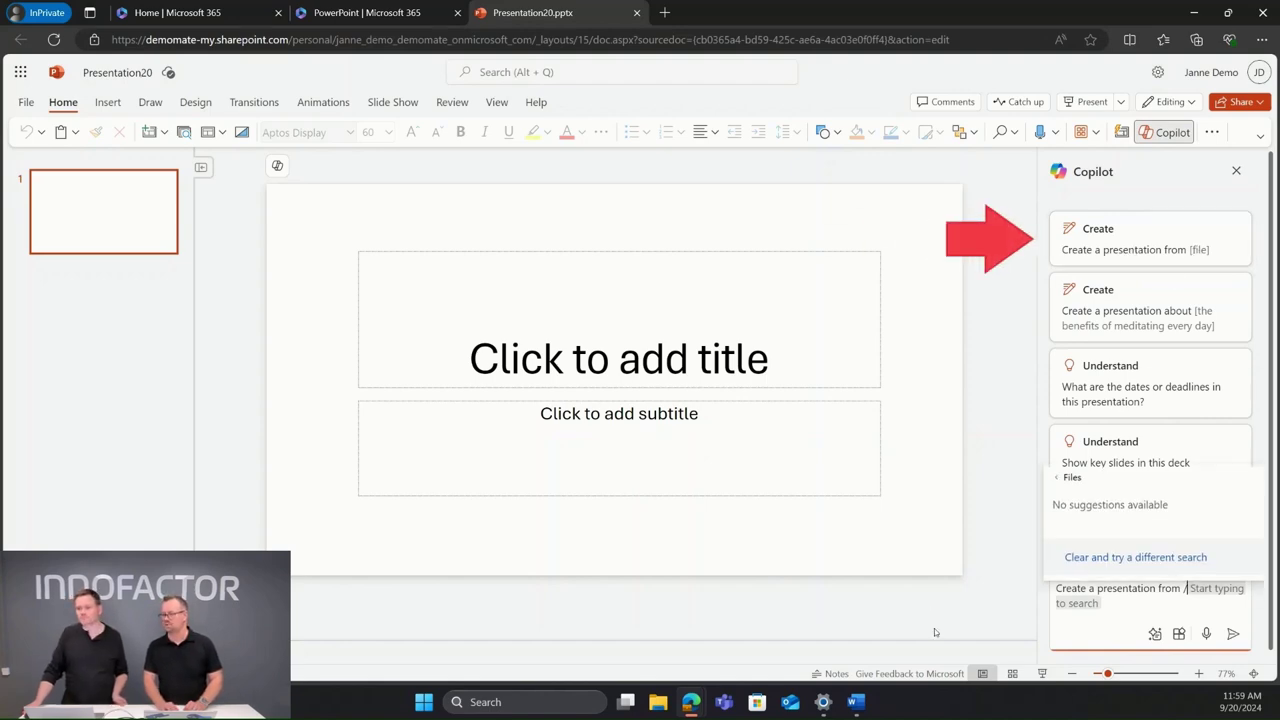
left_click(1114, 605)
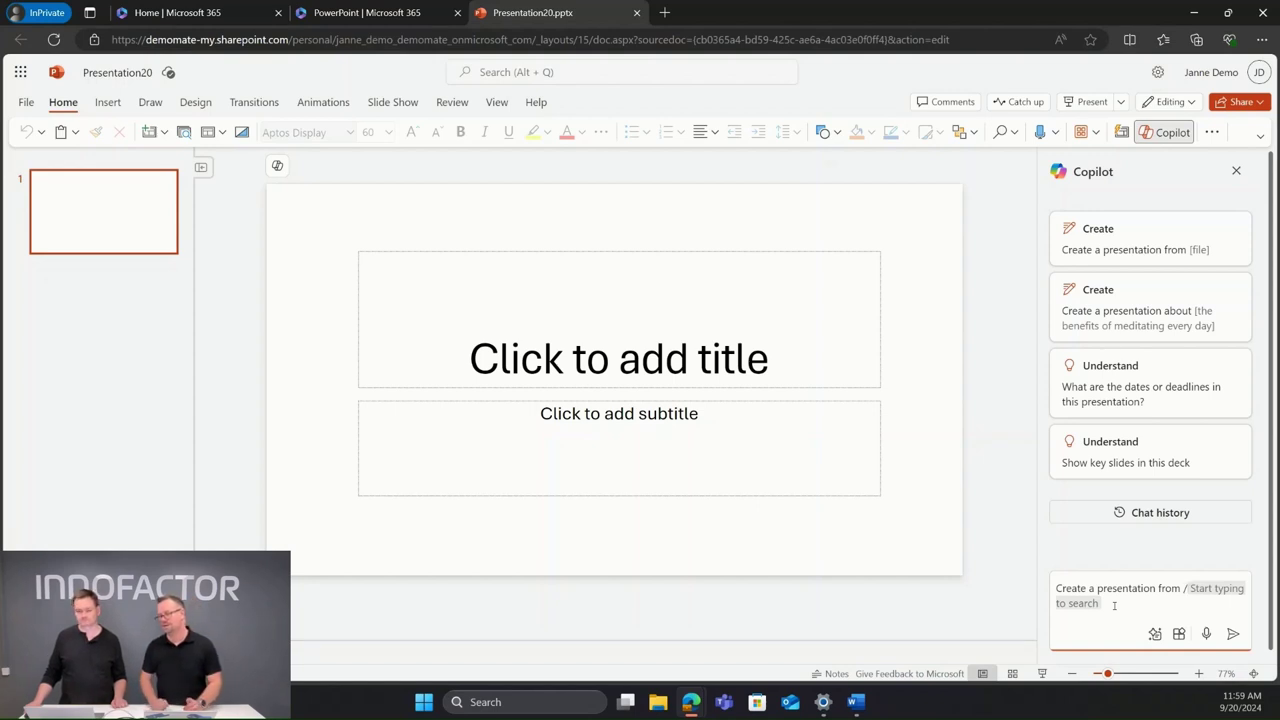
type("k")
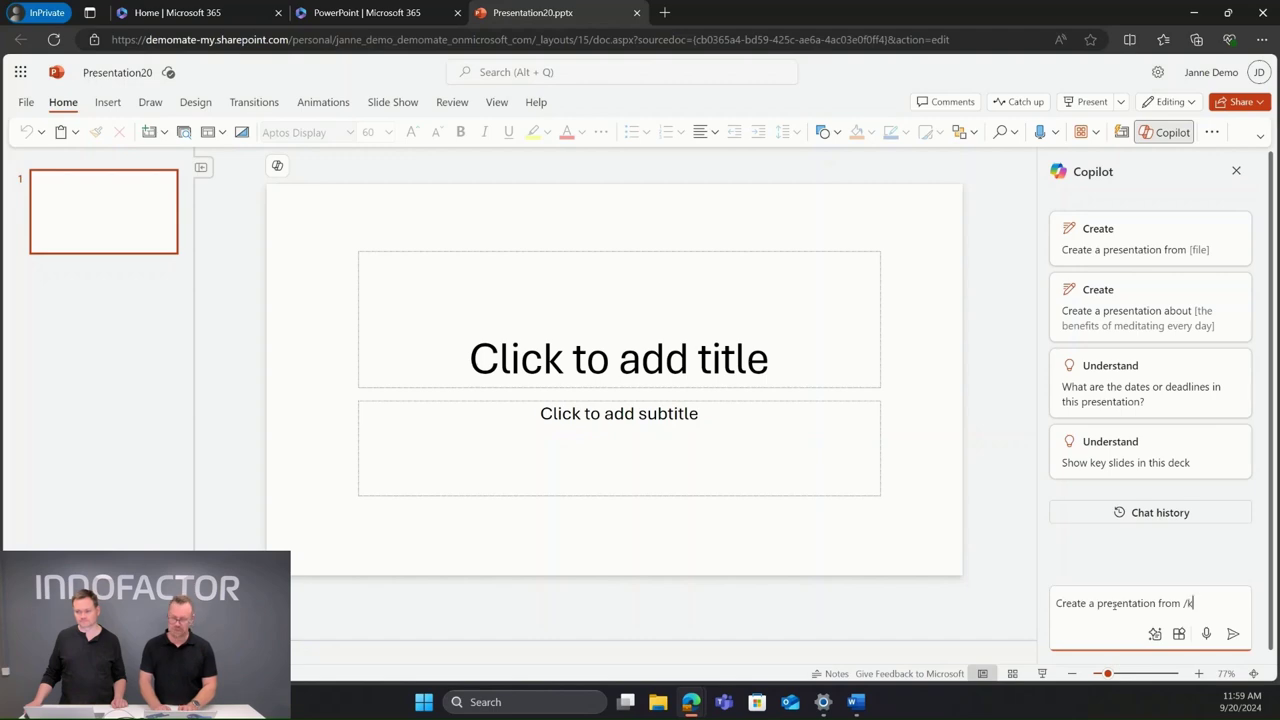
type("ak")
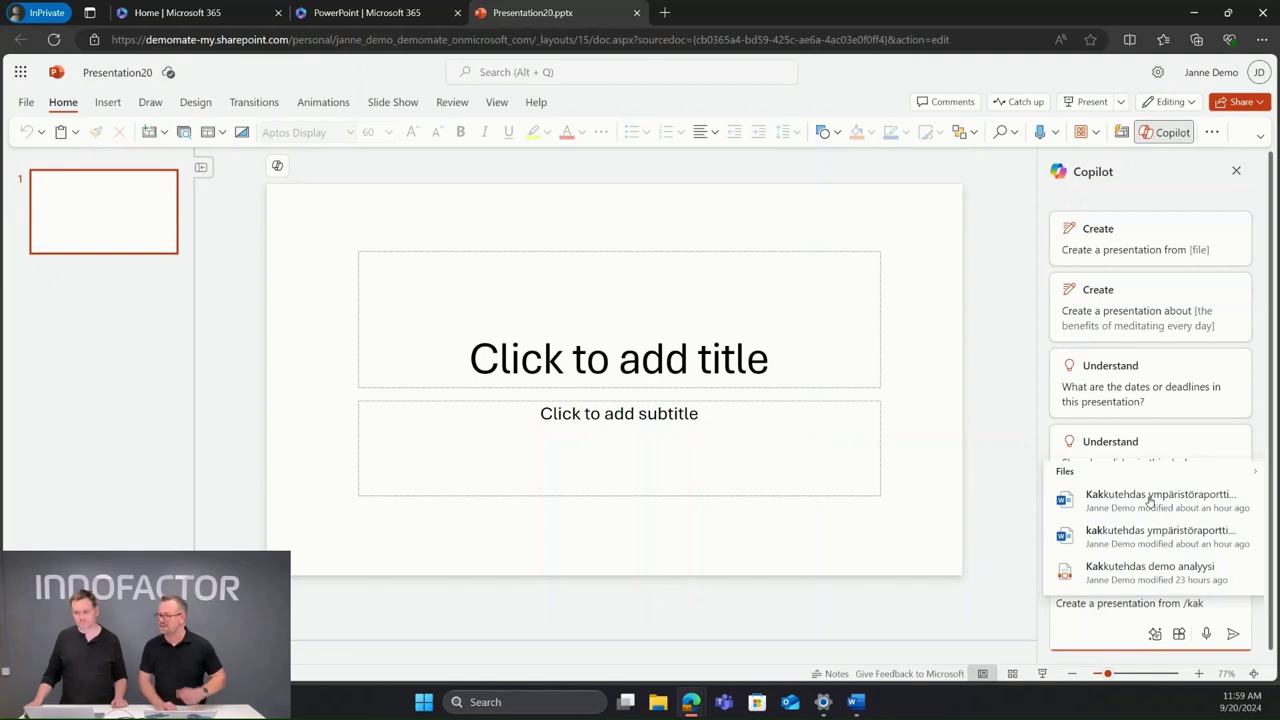
left_click(1149, 501)
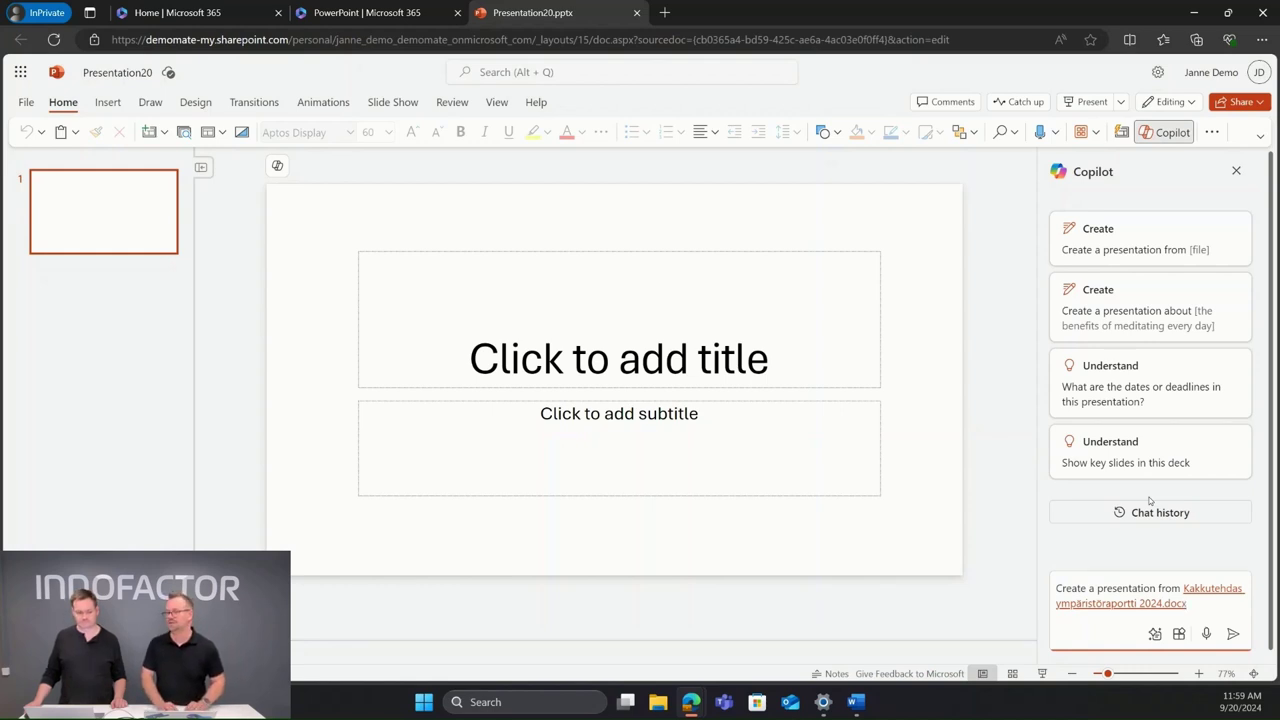
Send the request so Copilot drafts the 15-slide deck 'Kakkutehtaan ympäristöraportti 2024'
left_click(1233, 636)
left_click(1233, 636)
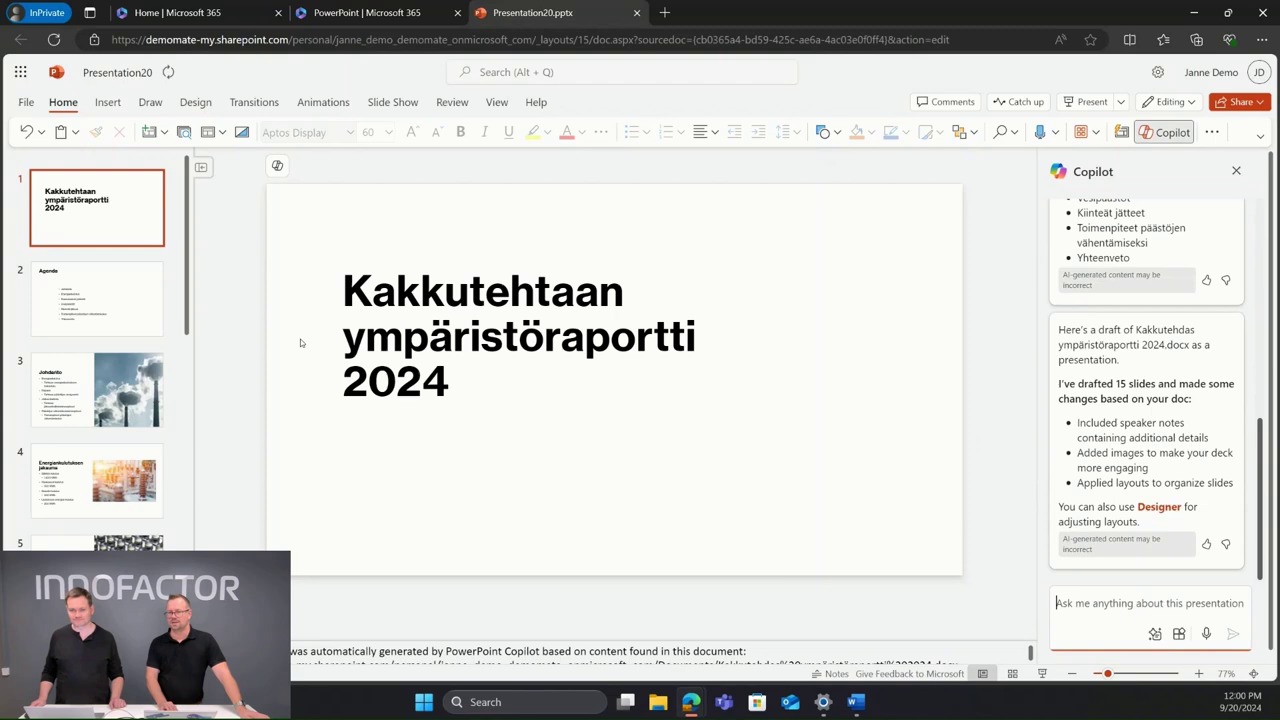
Review the generated slides 2 to 7, starting with the Agenda and Johdanto
left_click(103, 305)
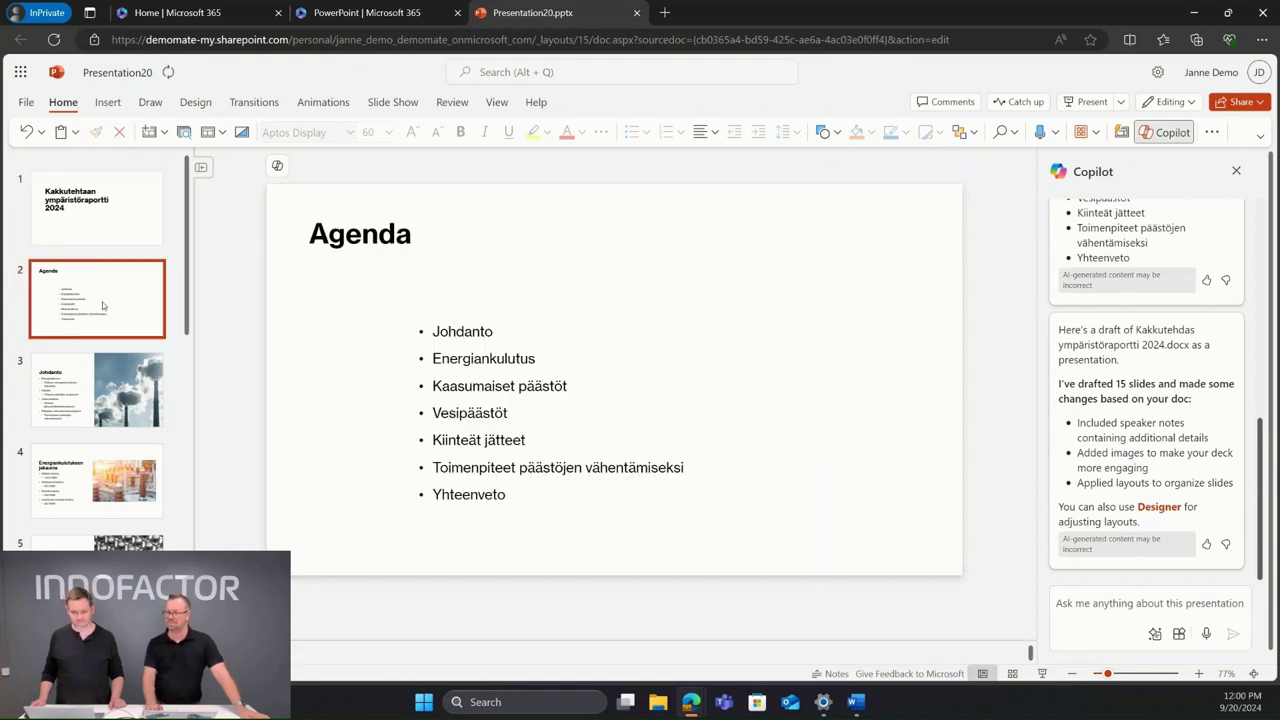
key("Down")
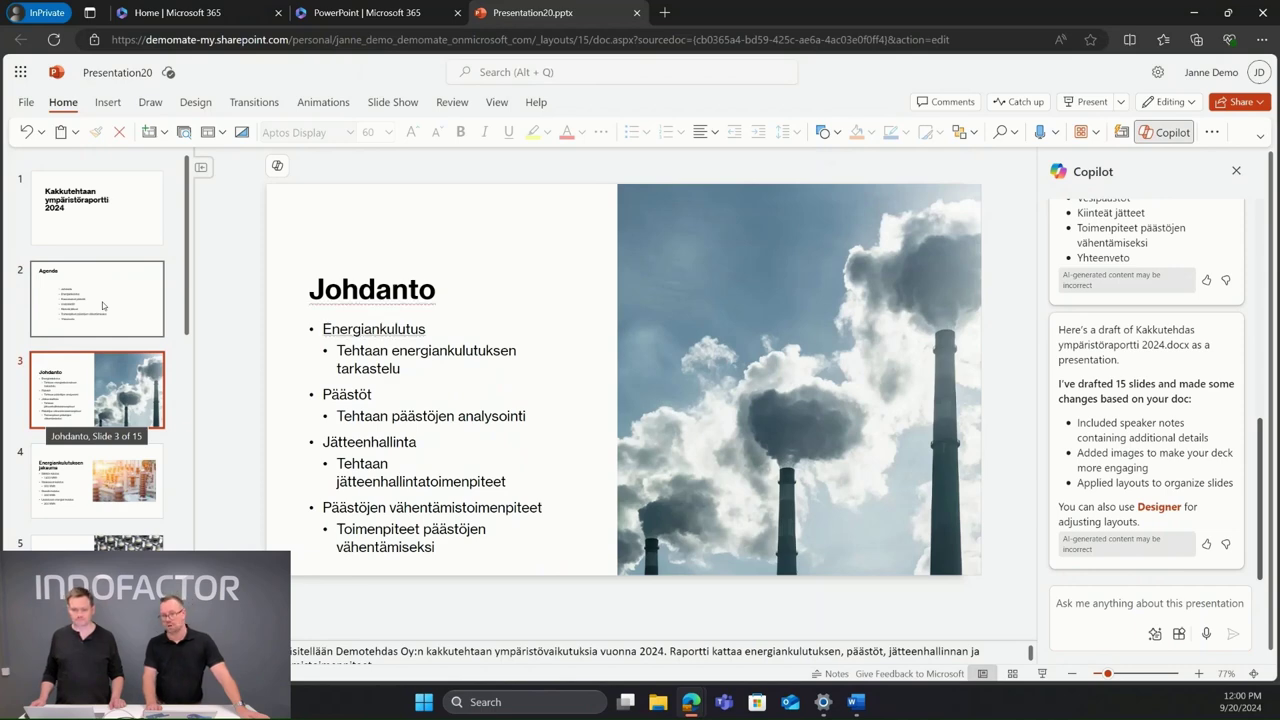
key("Down")
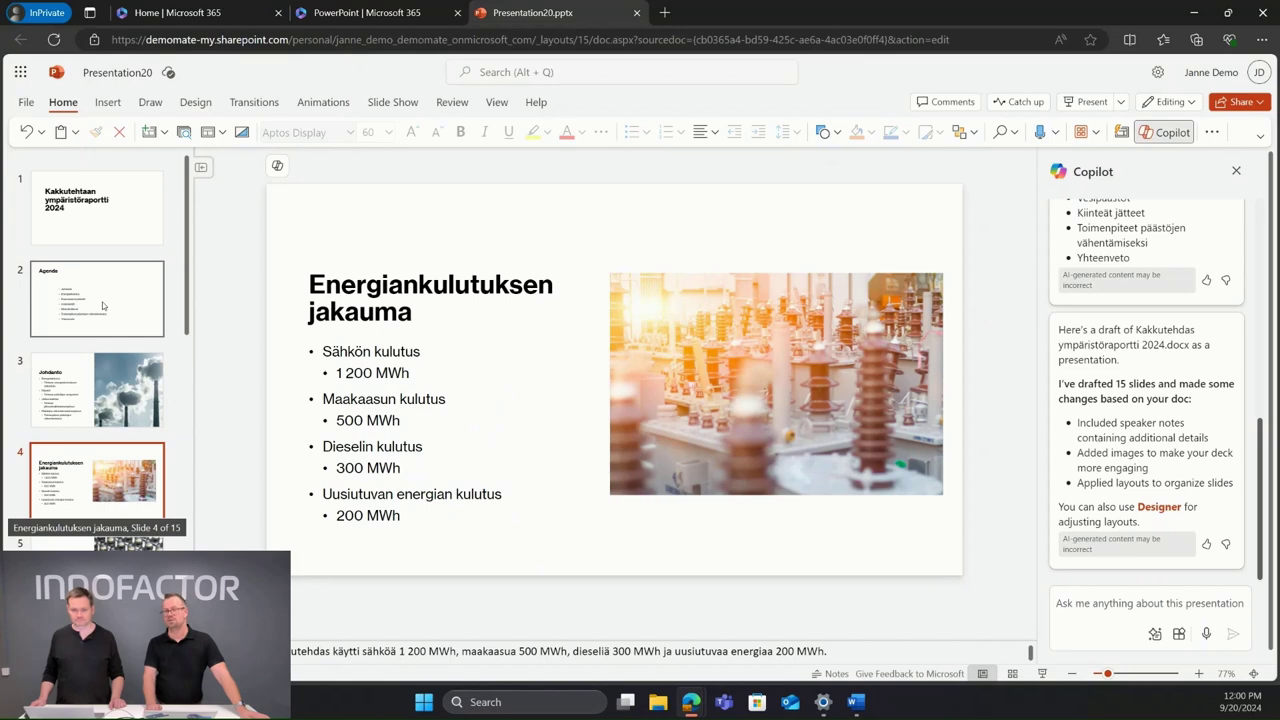
key("Down")
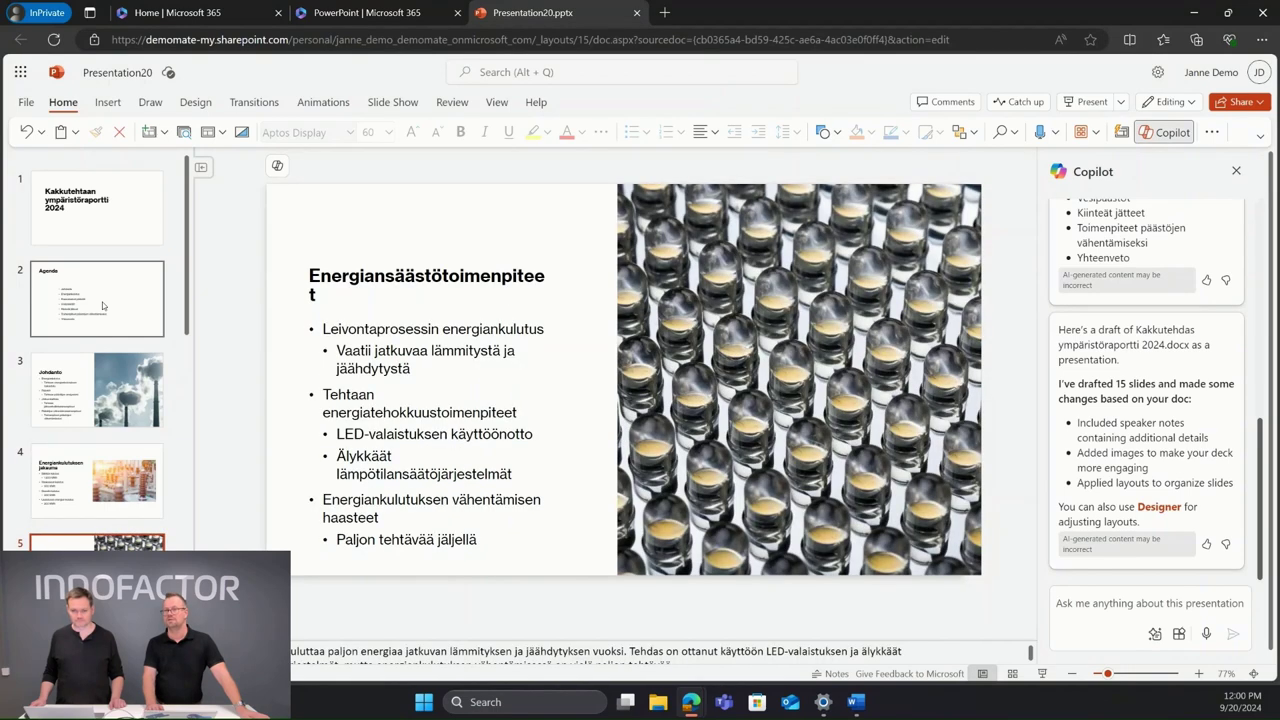
key("Down")
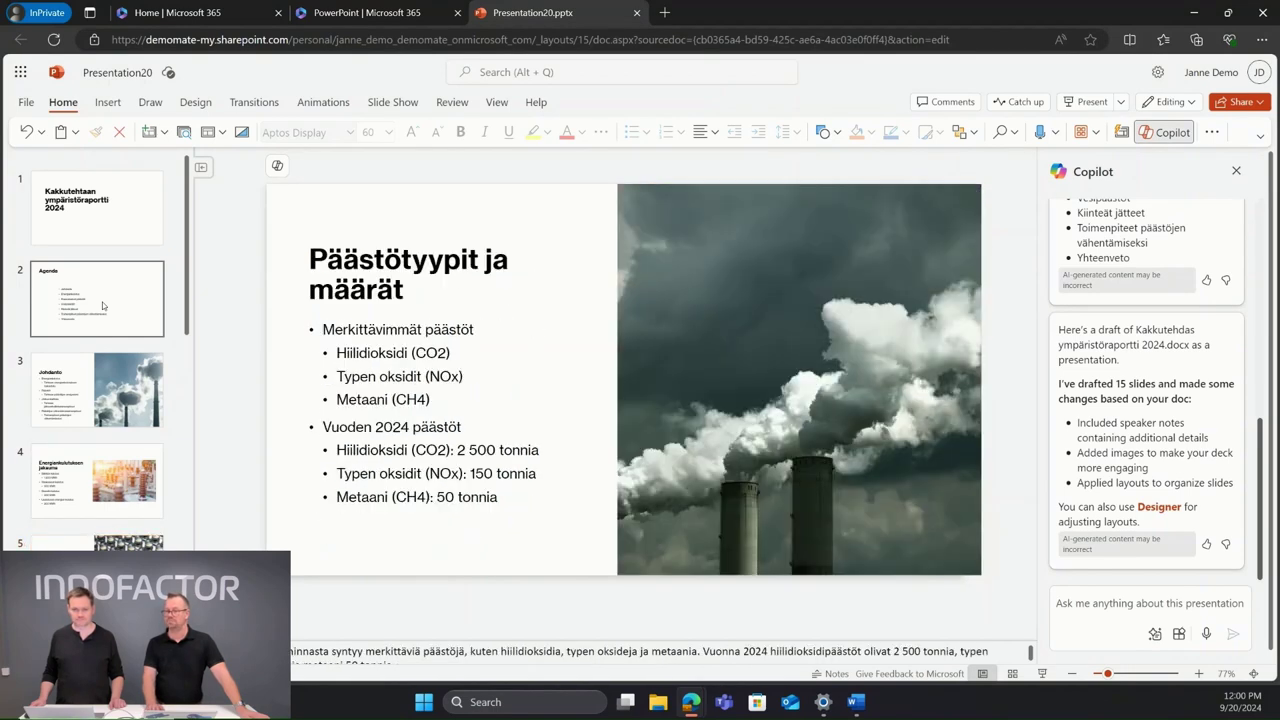
key("Down")
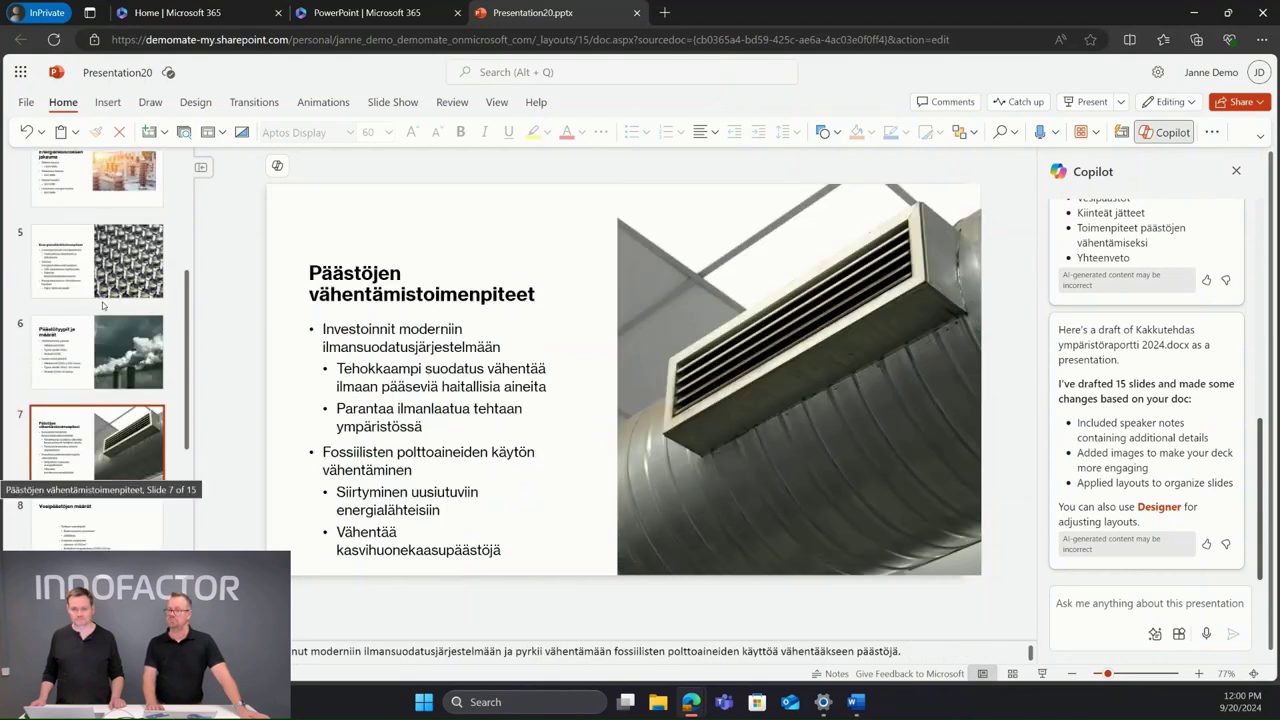
key("Down")
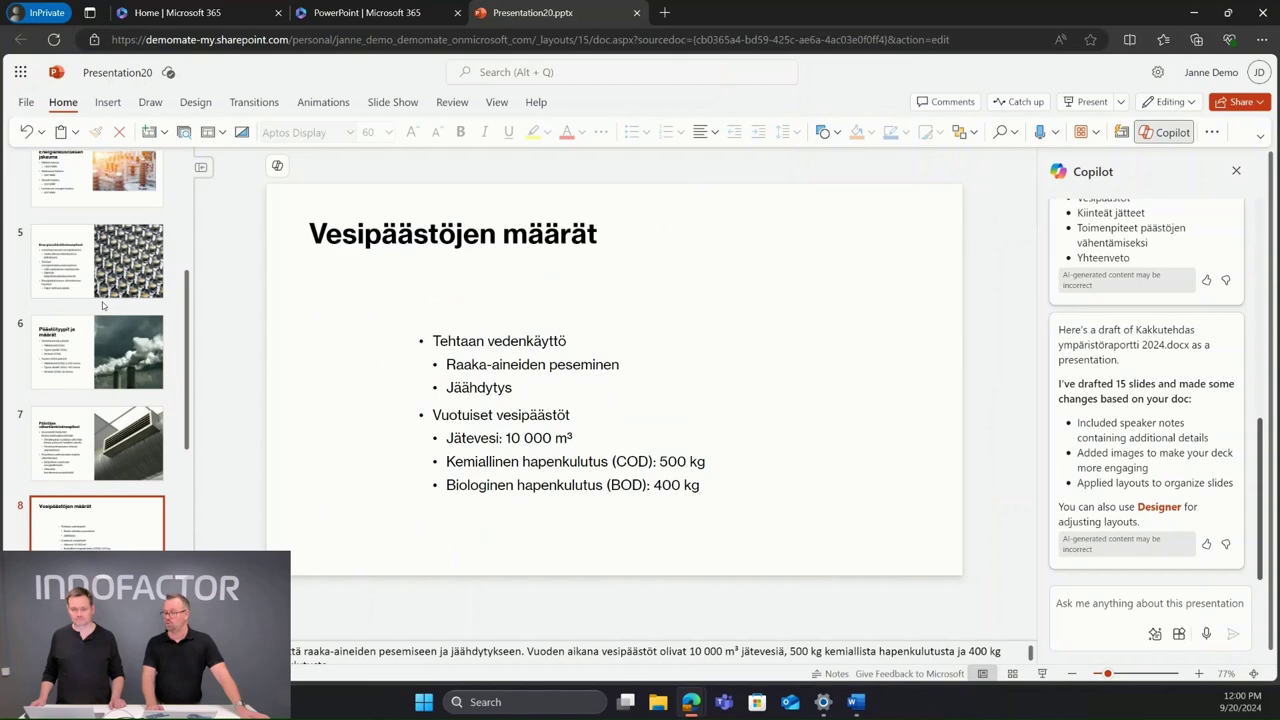
key("Up")
key("Up")
key("Down")
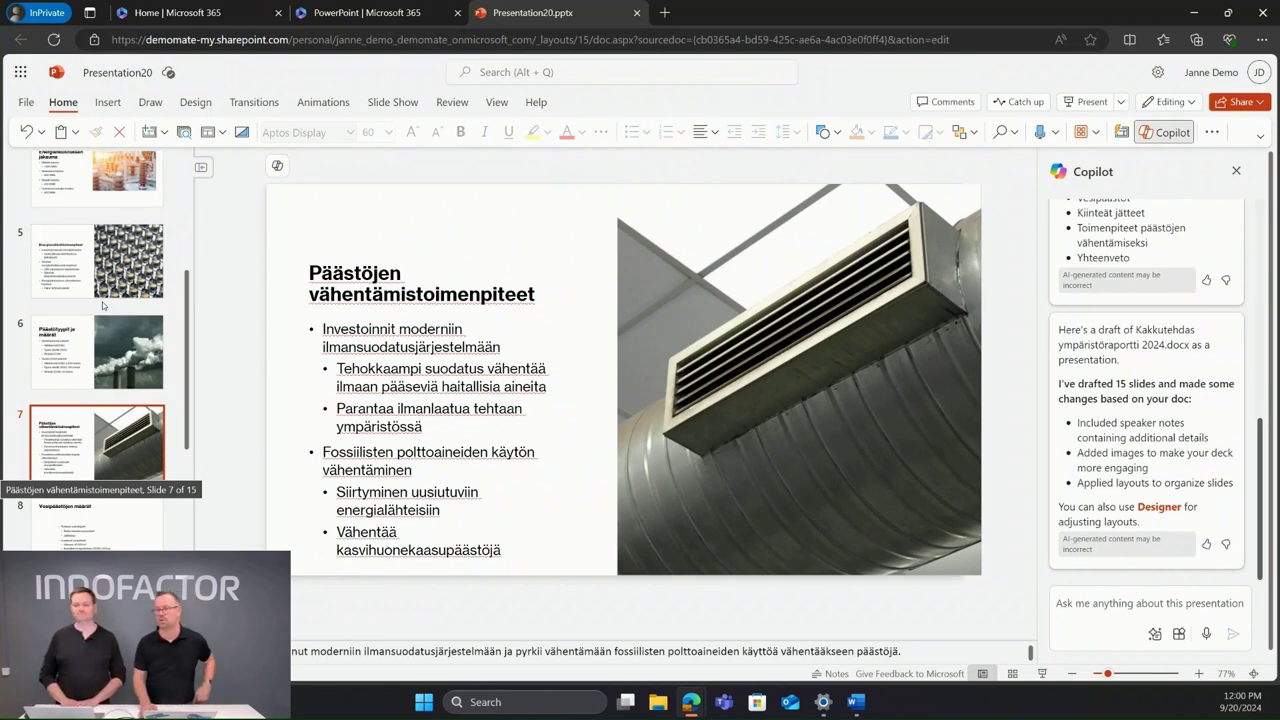
Continue past Vesipäästöjen määrät and Jätemäärät, stopping on slide 14, Energiatehokkuus
key("Down")
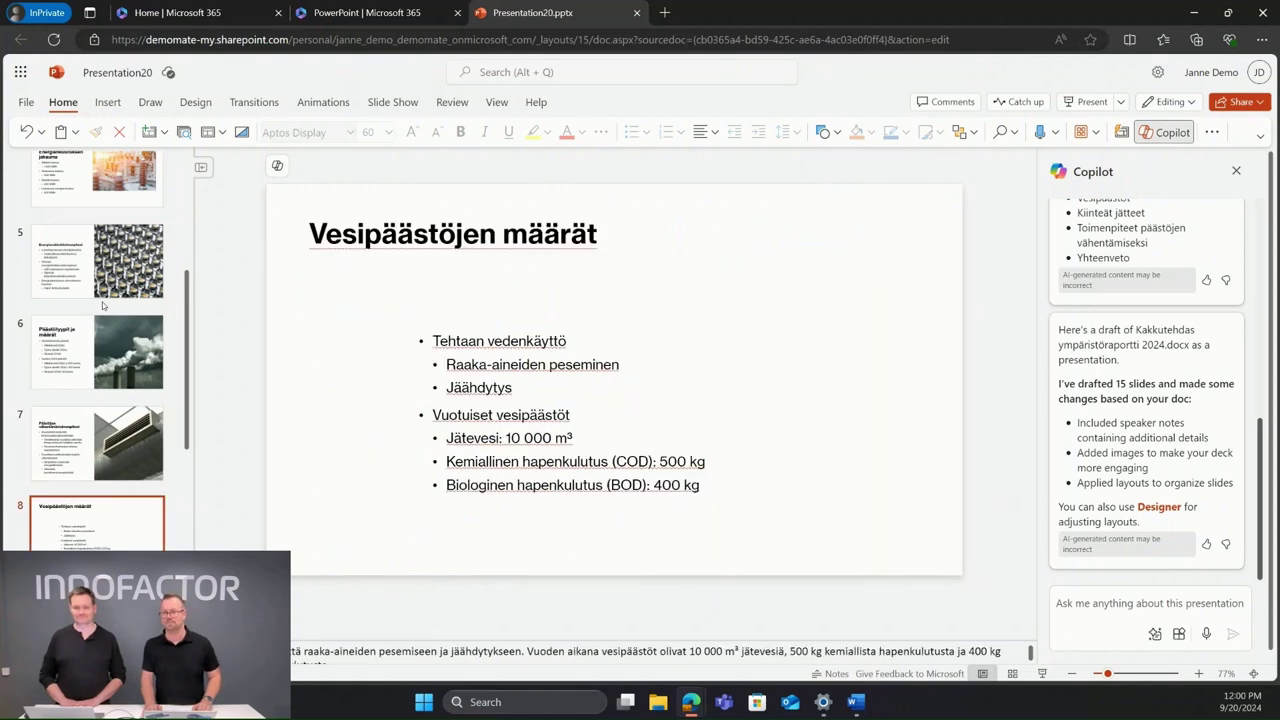
key("Down")
key("Down")
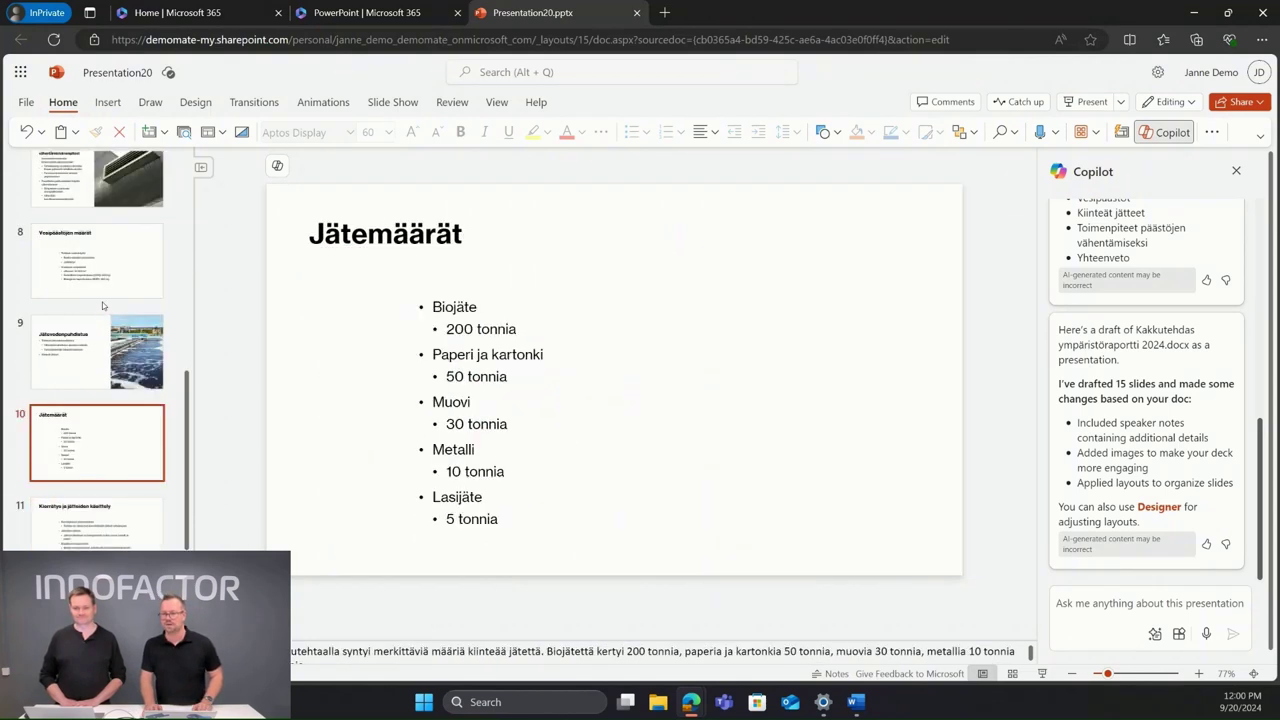
key("Down")
key("Down")
key("Down")
key("Down")
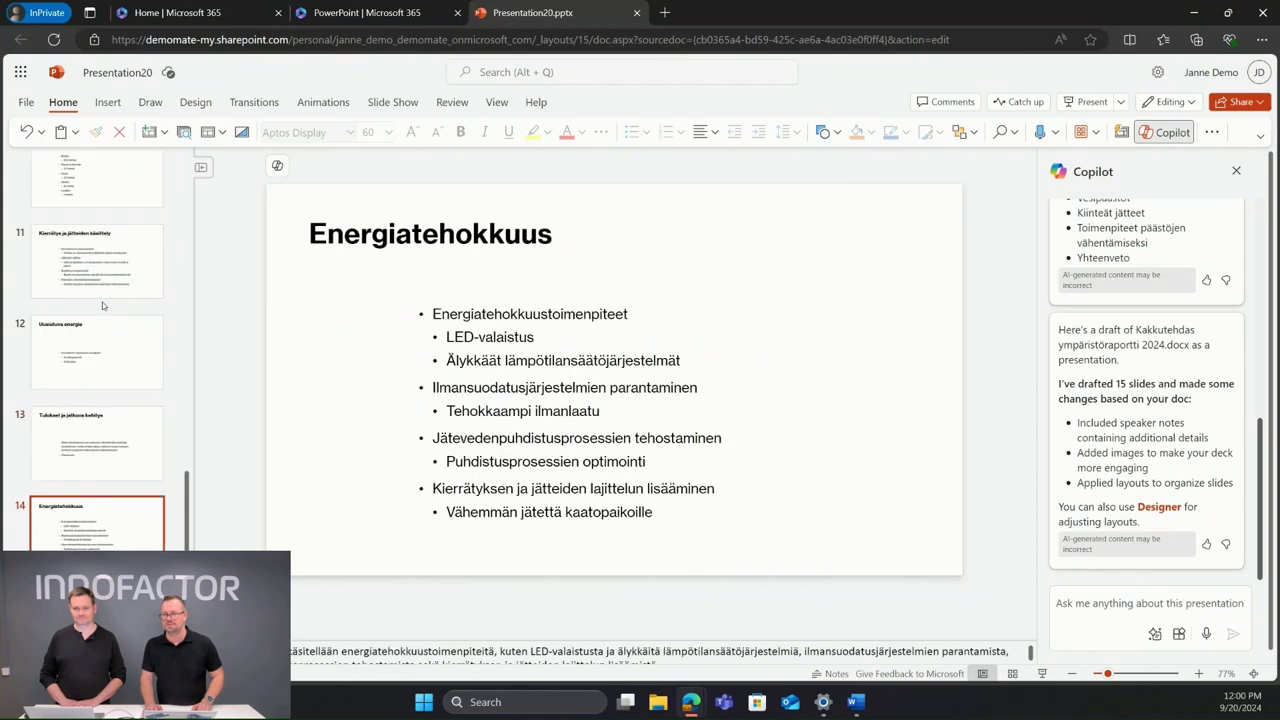
key("Down")
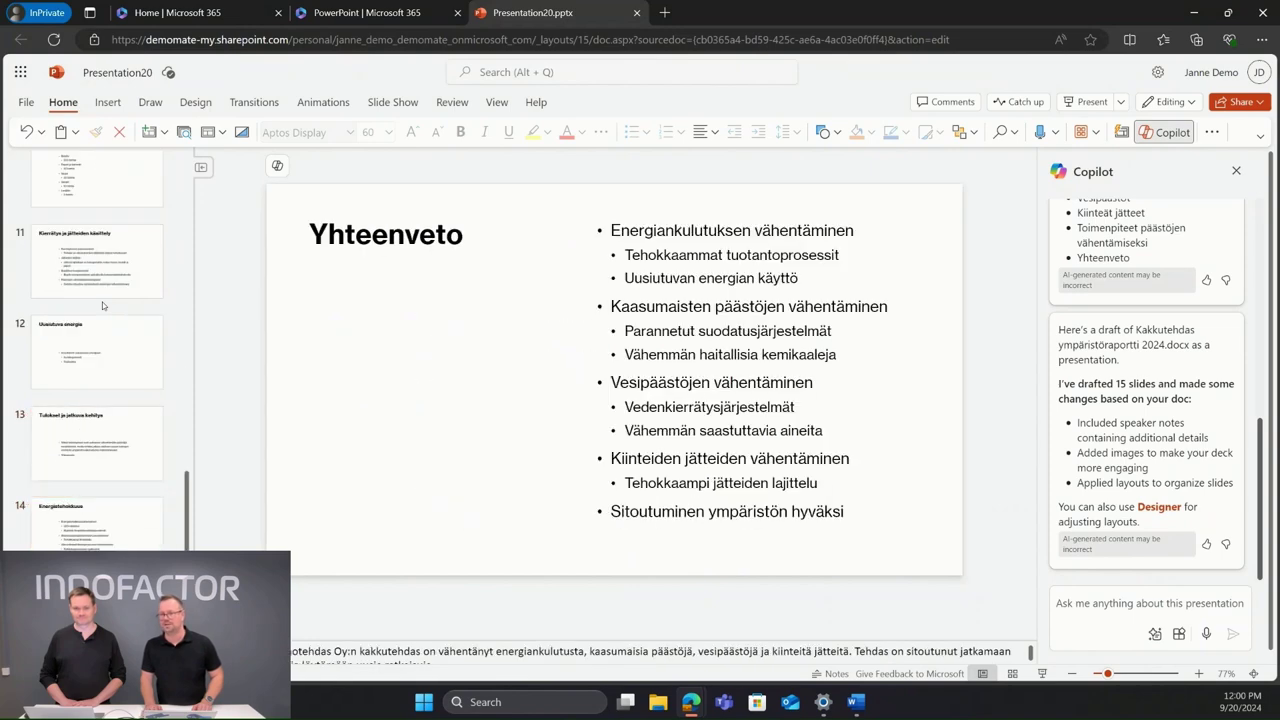
key("Up")
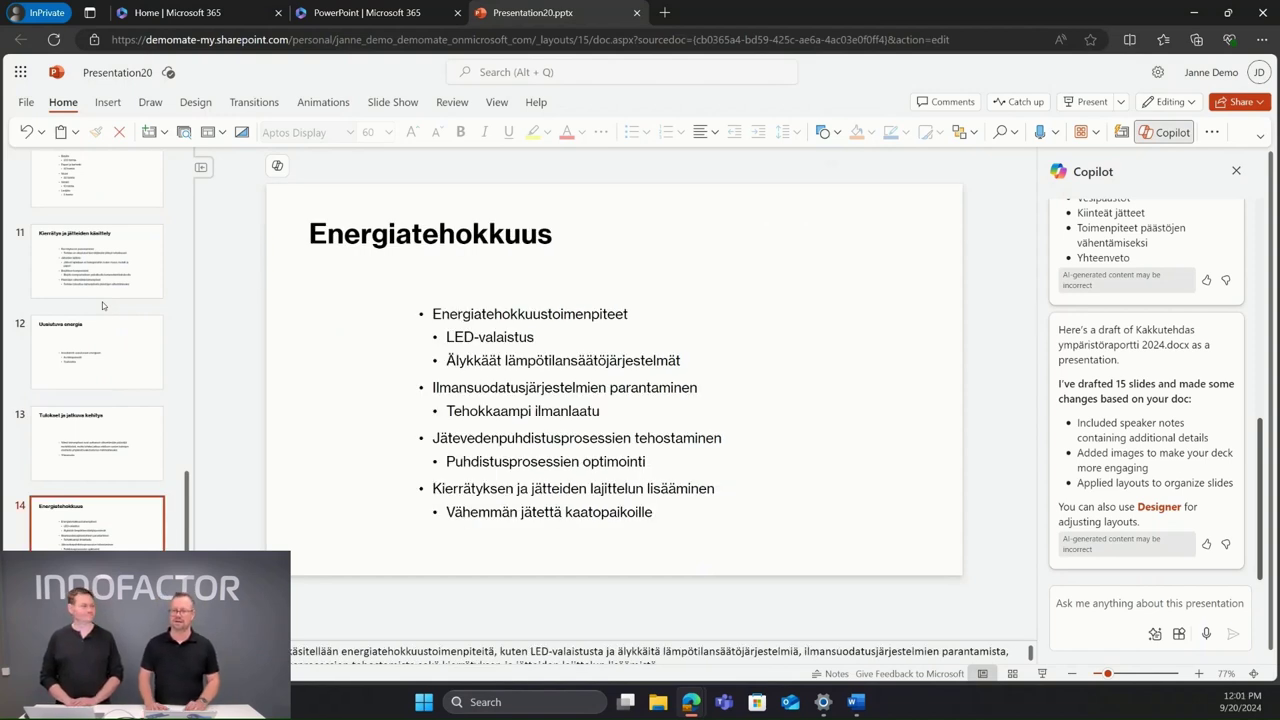
Ask Copilot 'lisää kuva energiasta' to add a lightbulb-on-clover photo to slide 14
left_click(1088, 598)
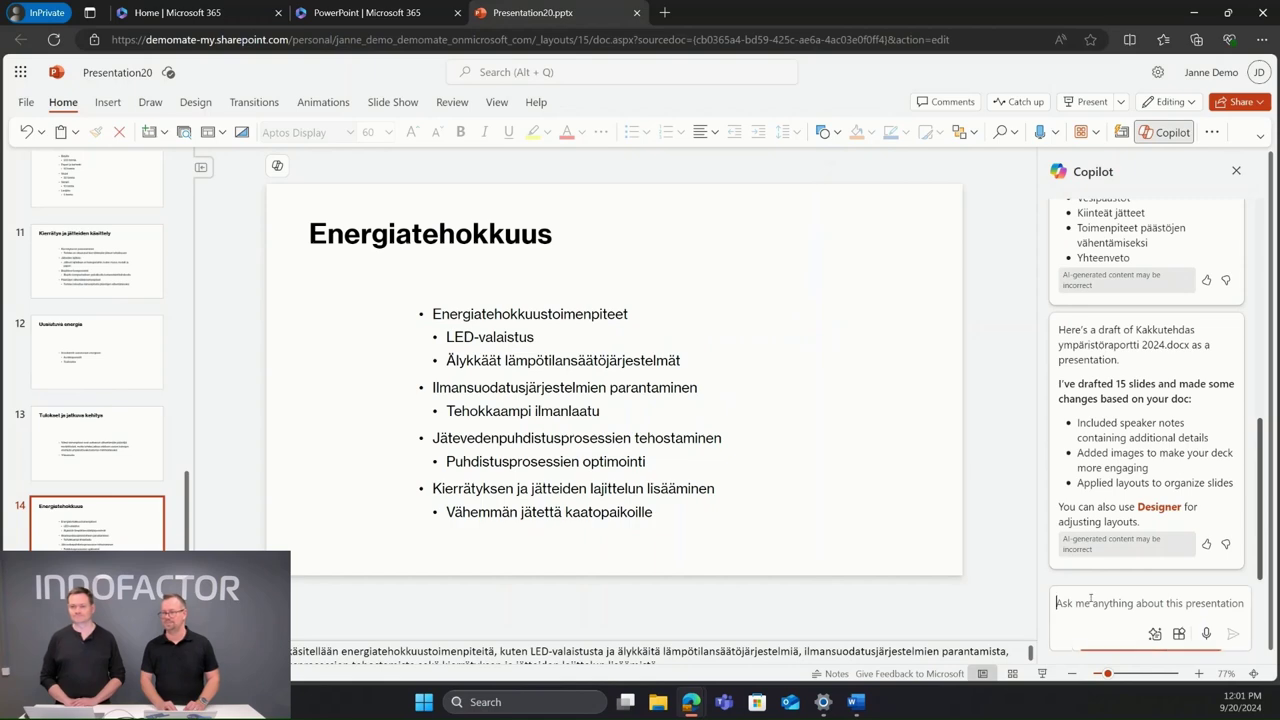
type("lisää kuva ")
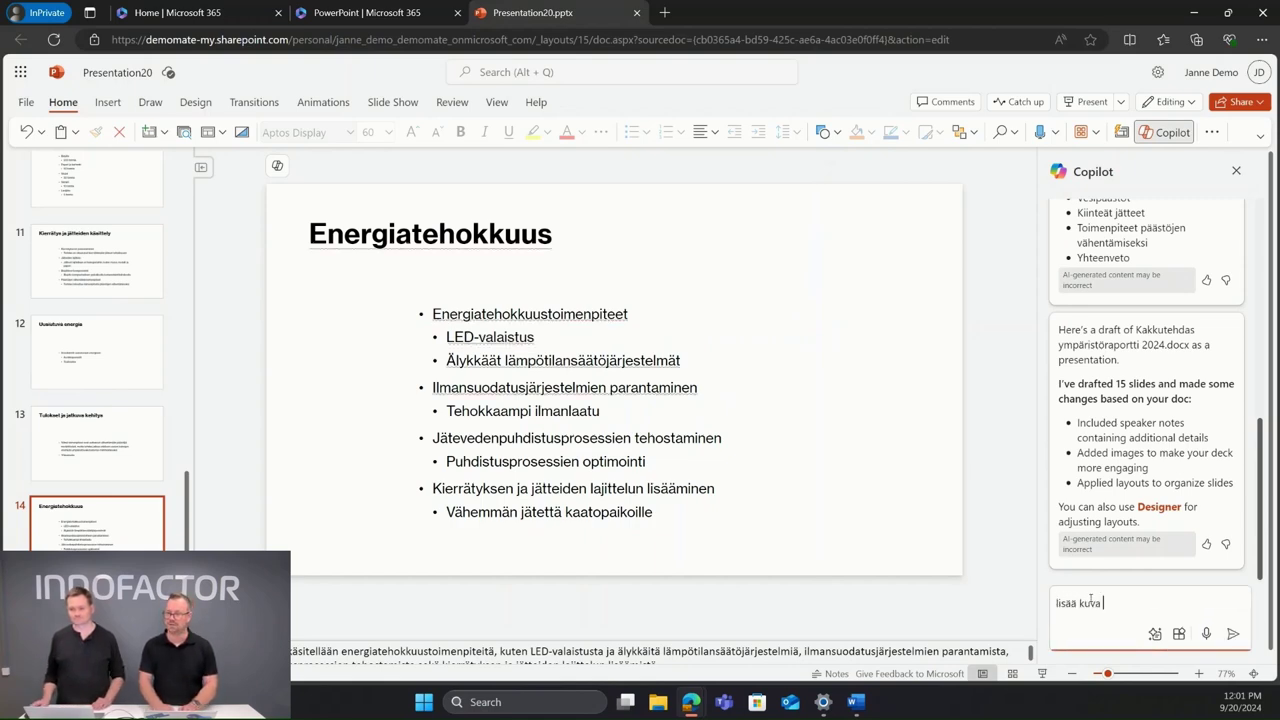
type("ener")
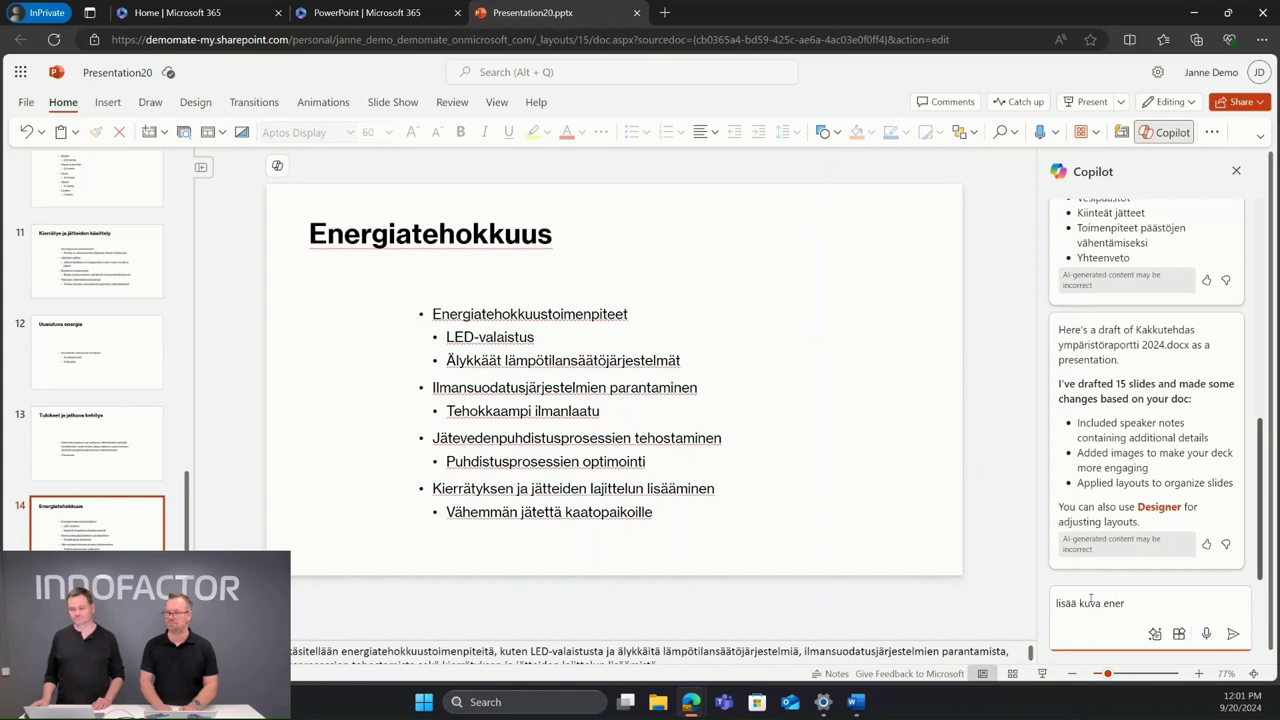
type("giasta")
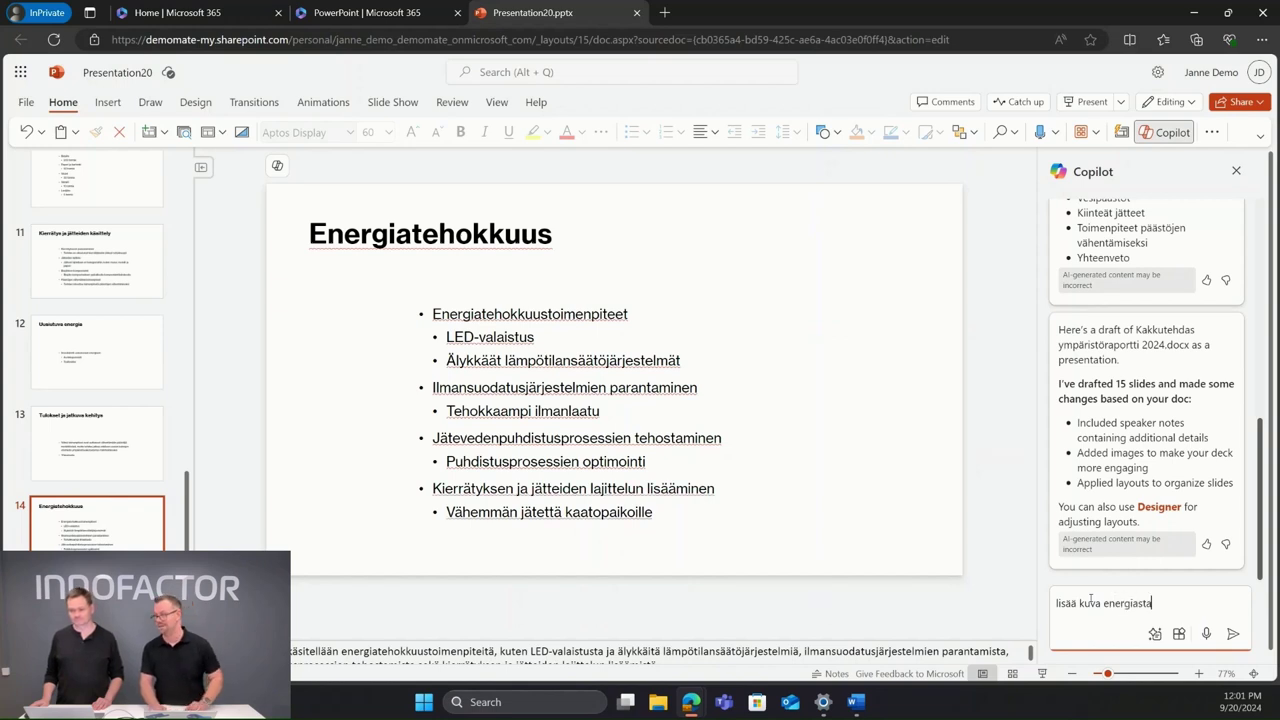
key("Return")
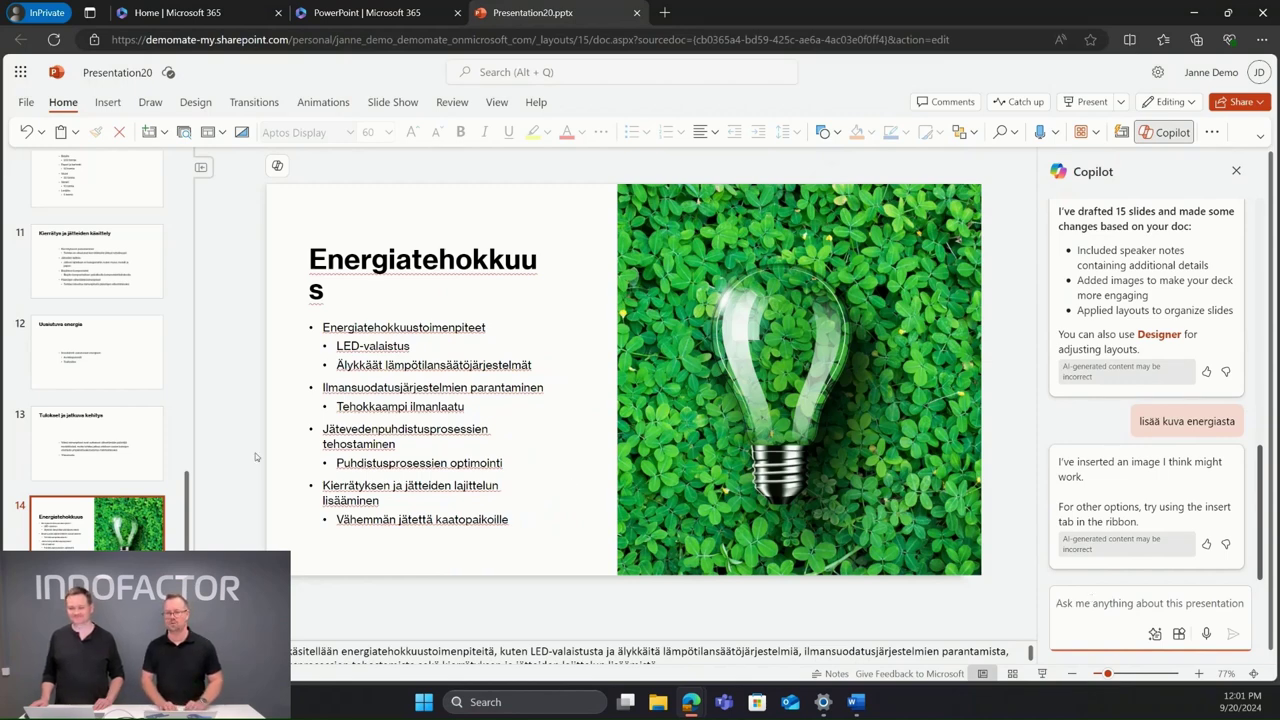
left_click(97, 590)
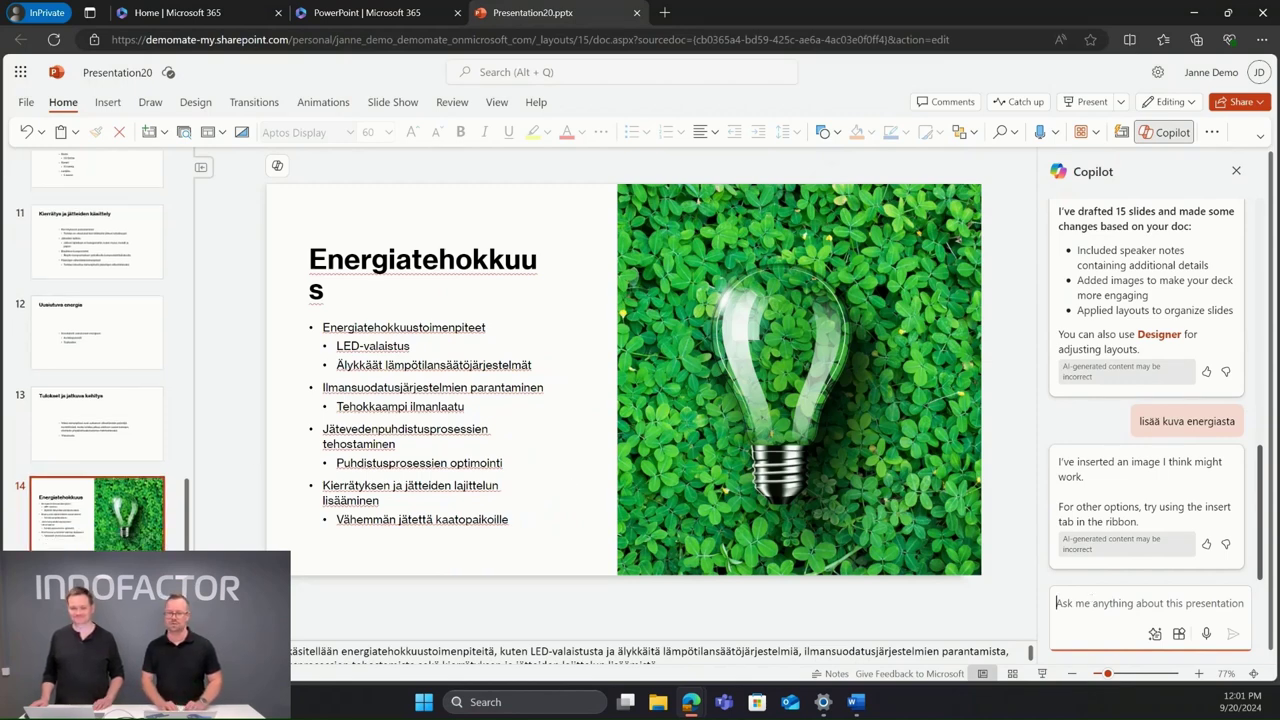